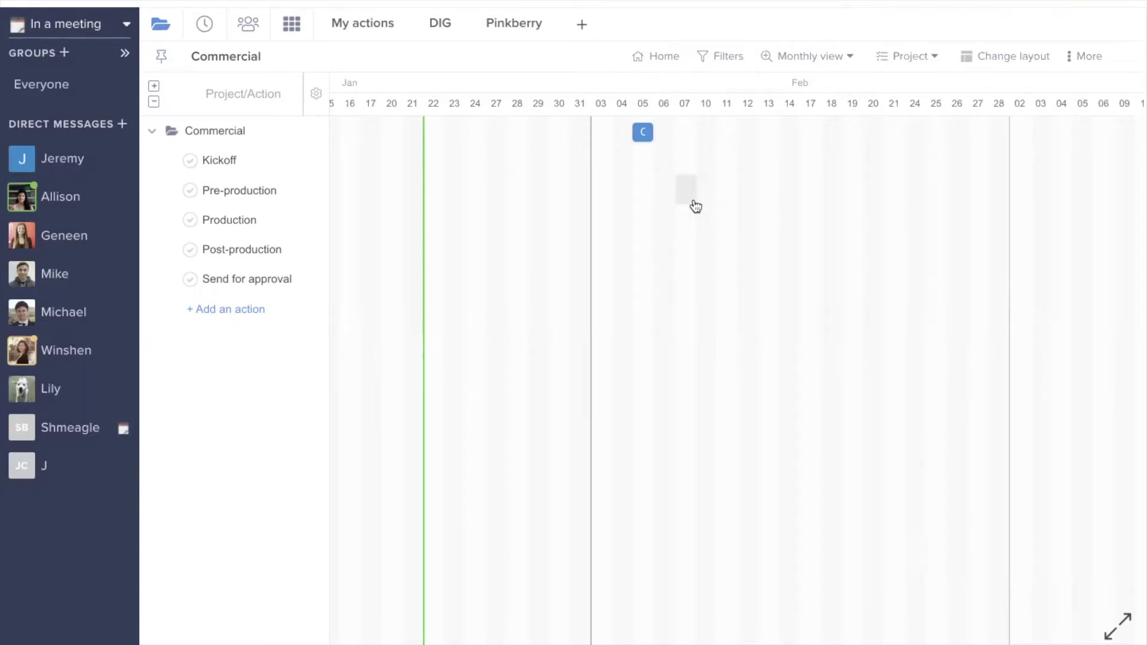
Step: Create a Kickoff bar starting 05 Feb, extend it further into February, and add a mid-February Pre-production bar
click(642, 161)
drag(650, 158, 824, 190)
click(727, 196)
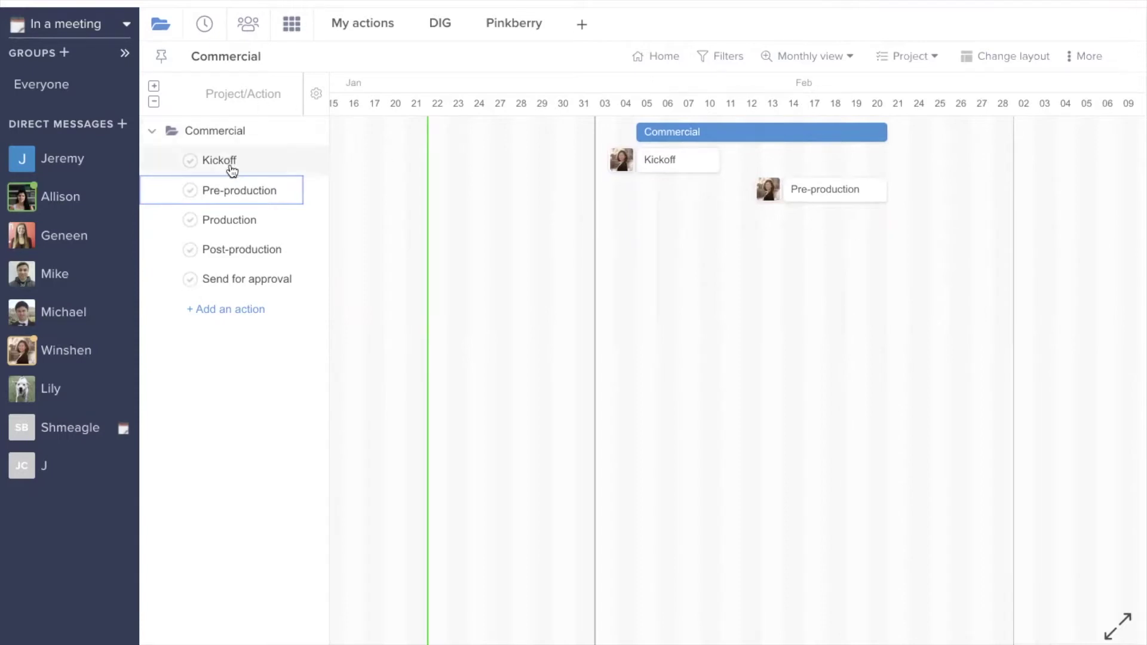
Step: Add the Start date, End date and Duration columns to the Commercial action table
click(317, 98)
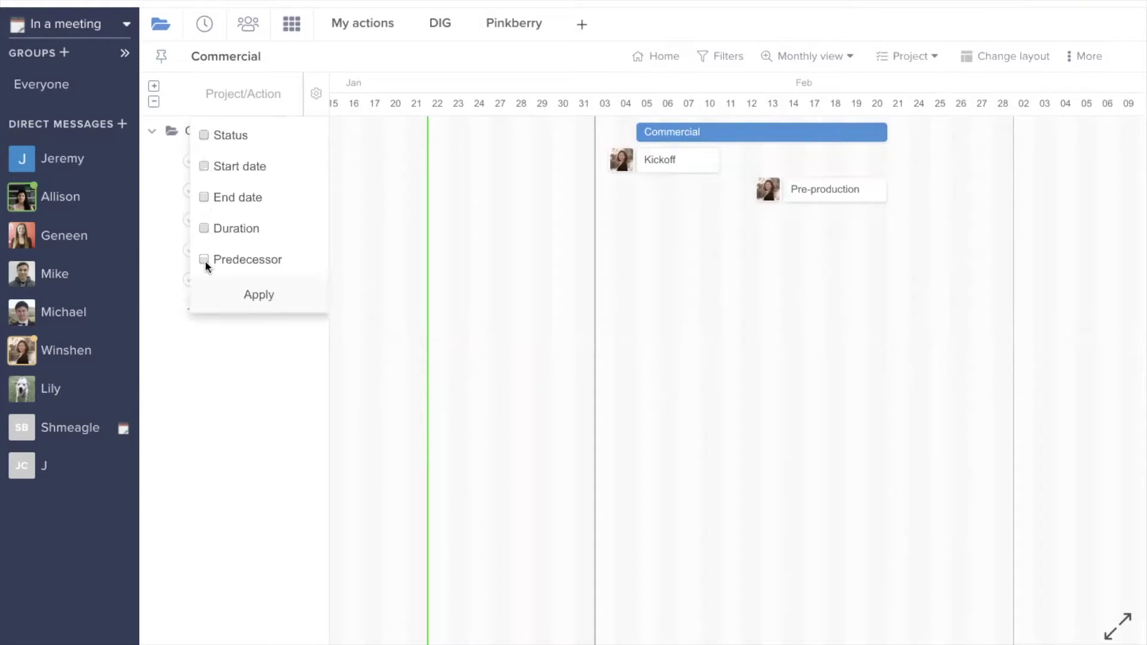
click(204, 167)
click(204, 201)
click(204, 229)
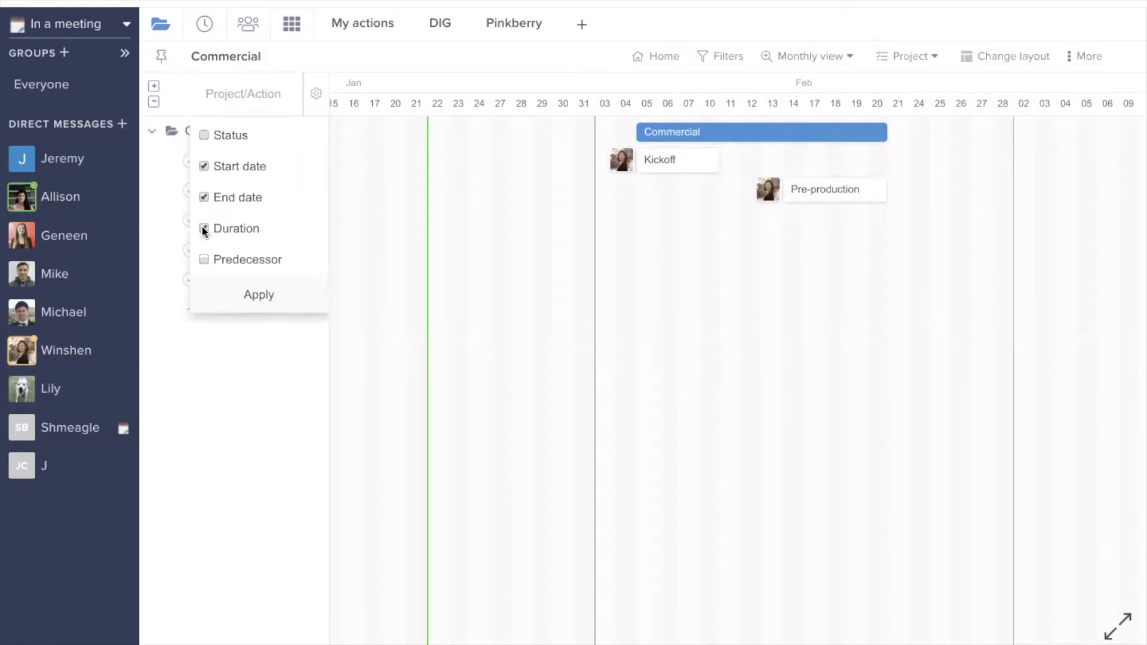
click(239, 301)
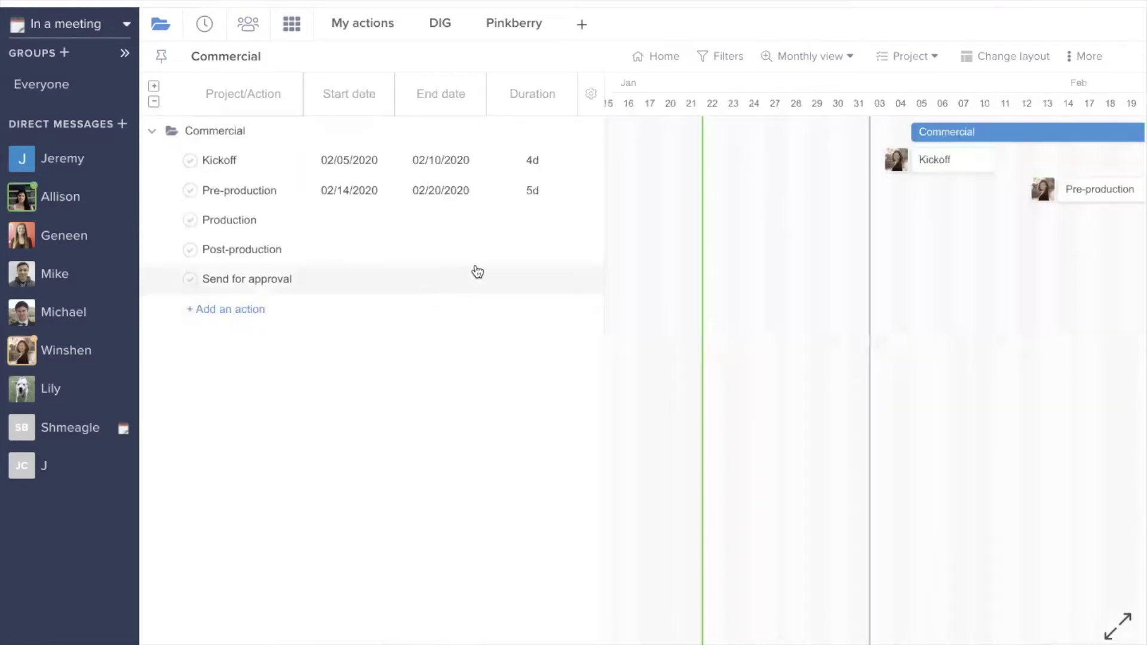
Step: Set Production's start date to 02/04/2020 and give it a 3-day duration
click(340, 220)
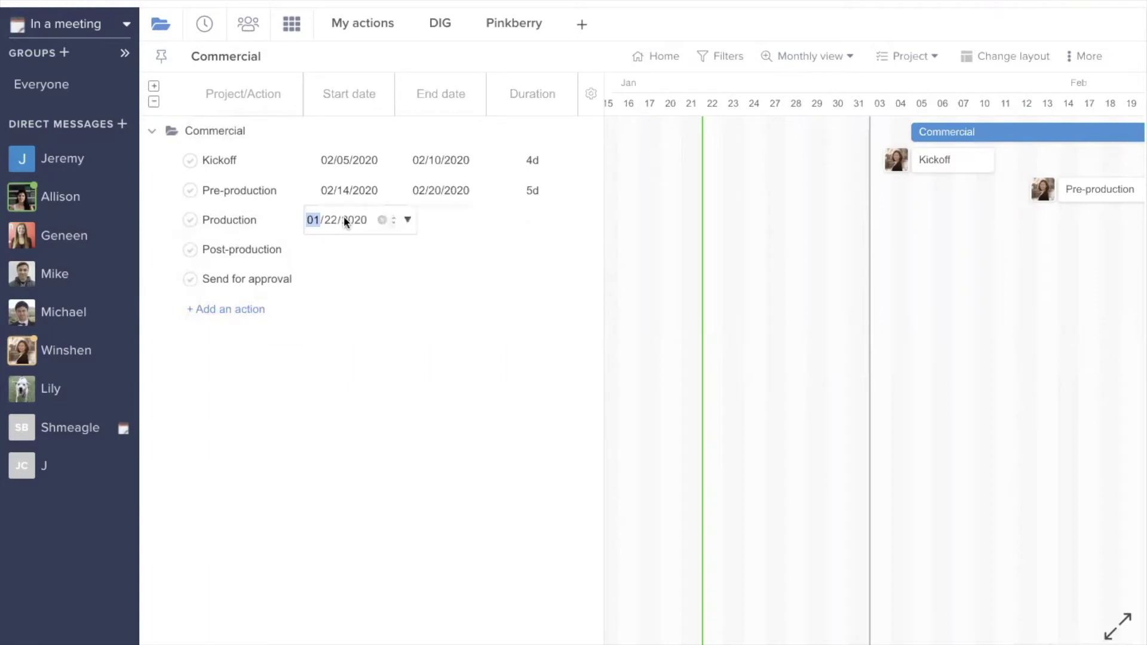
click(400, 222)
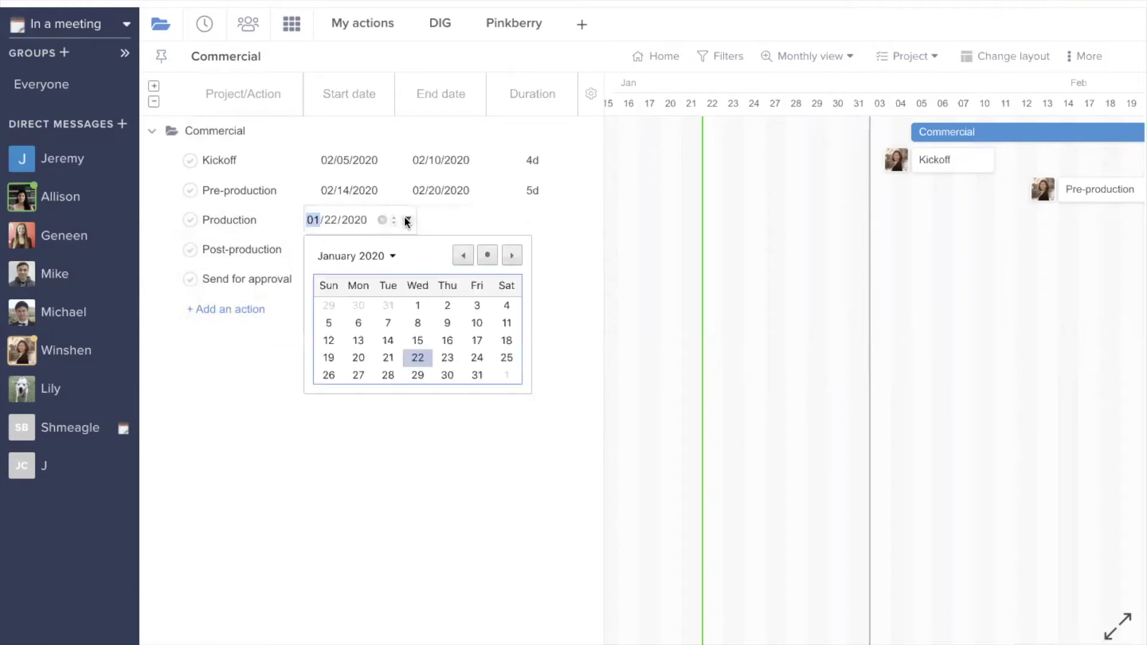
click(514, 256)
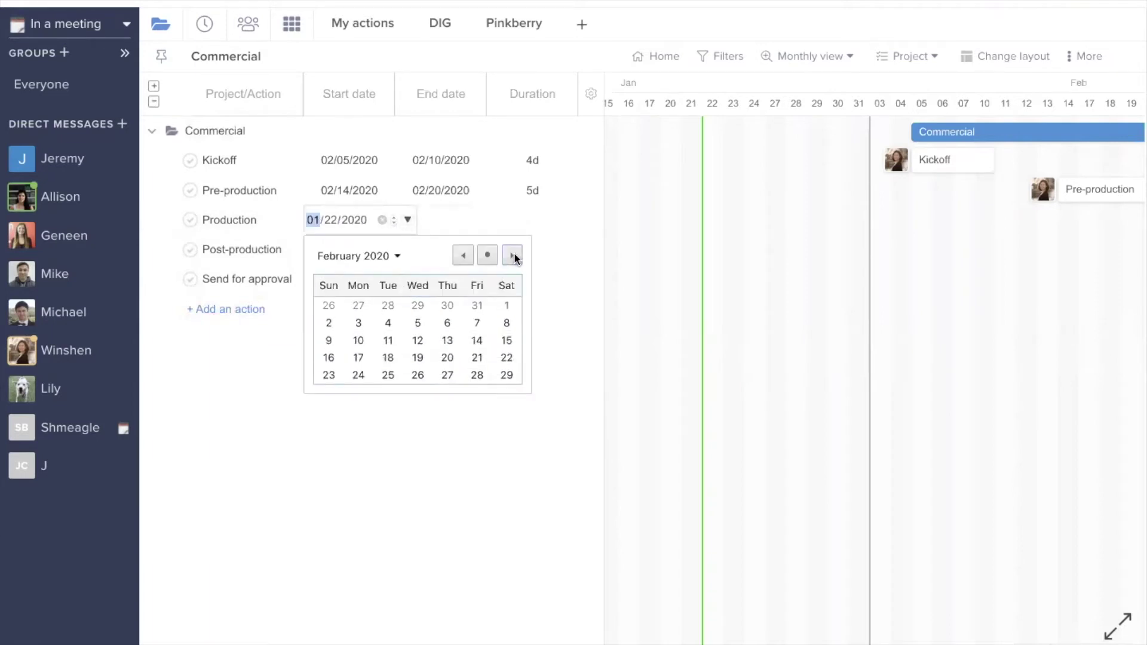
click(385, 324)
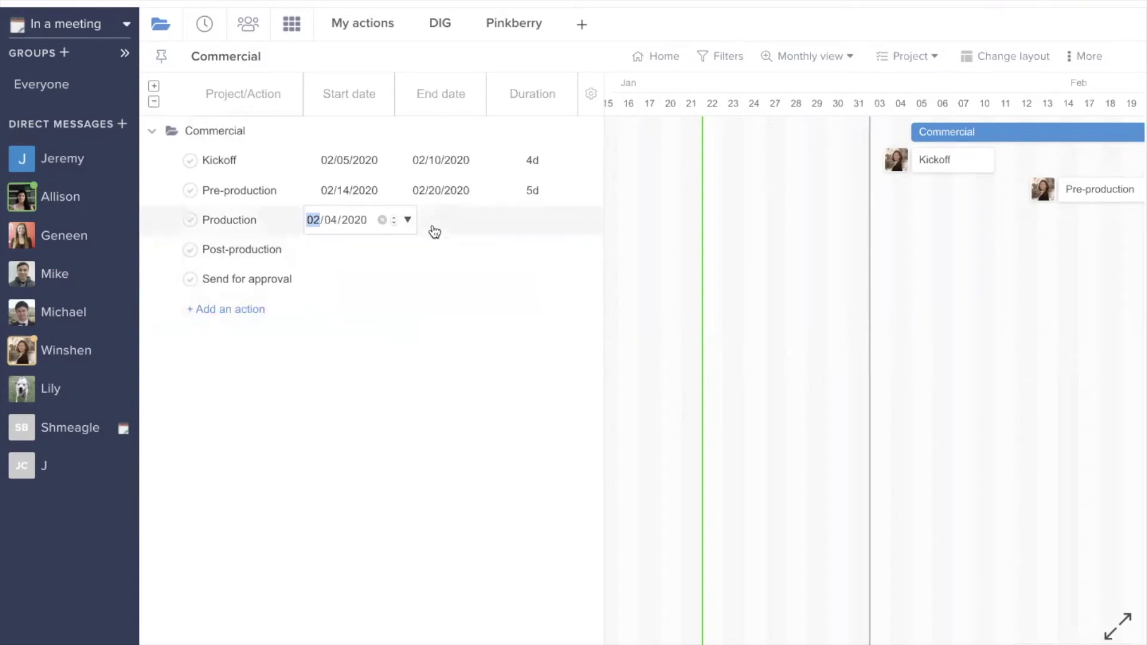
click(464, 225)
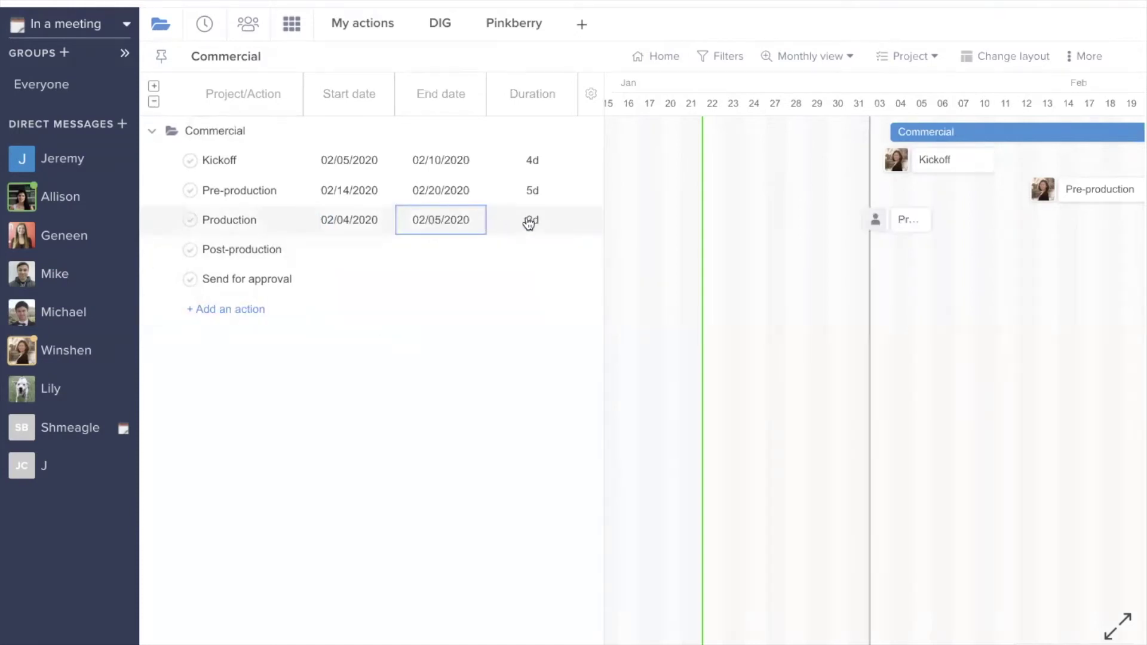
click(531, 219)
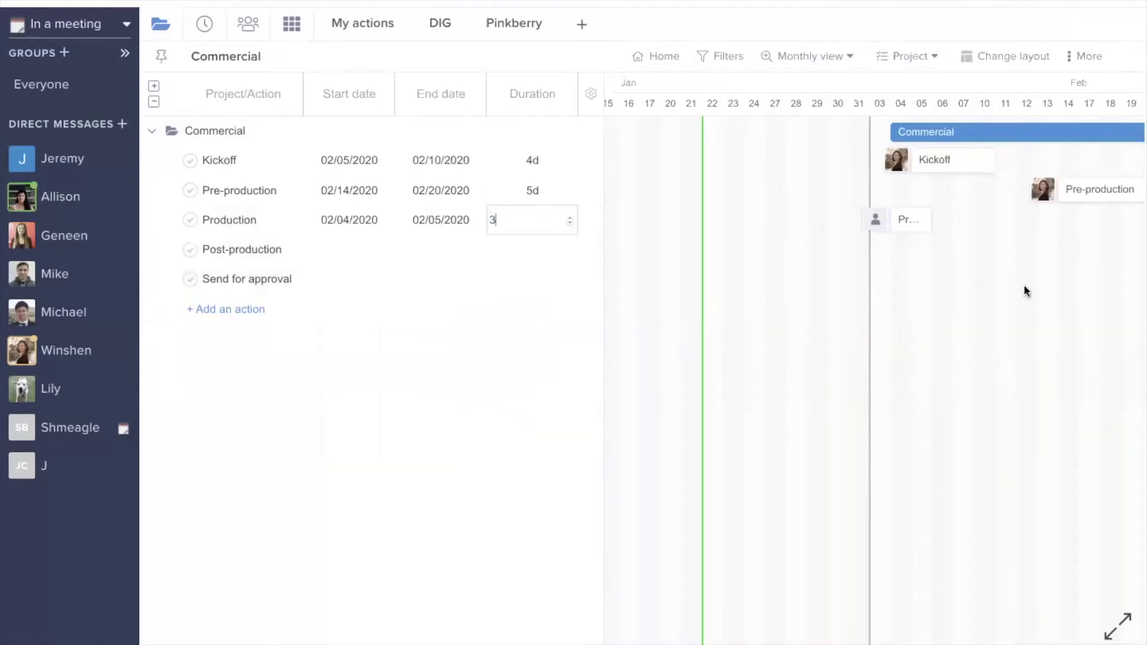
Step: Schedule Post-production from 02/10/2020 to 02/14/2020
click(336, 250)
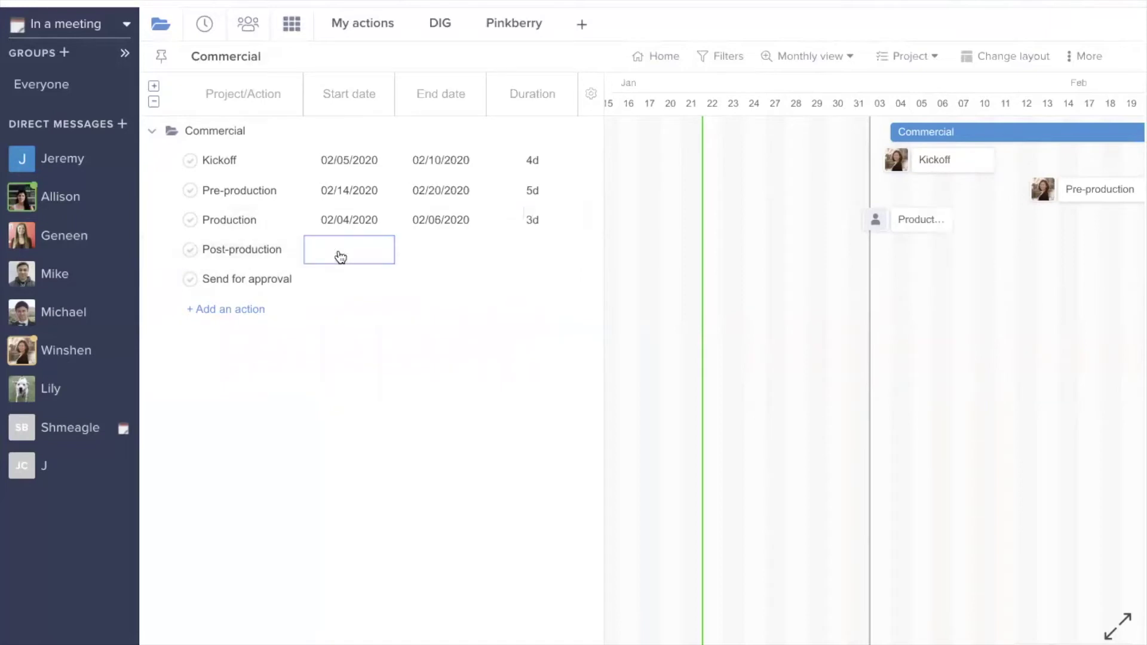
click(408, 251)
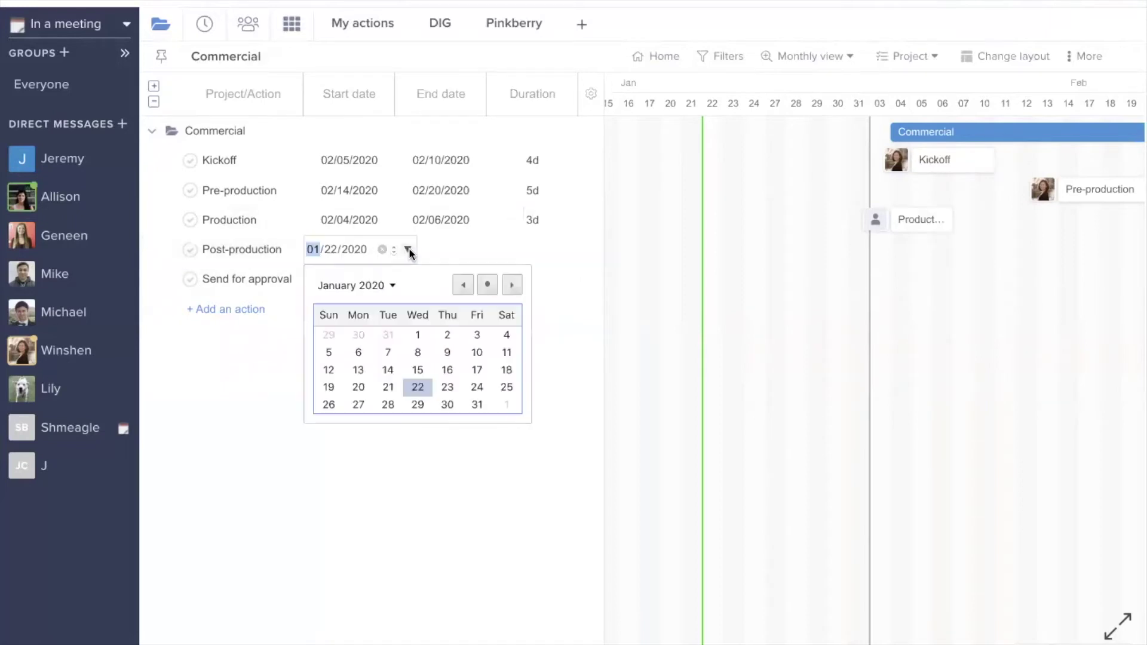
click(511, 285)
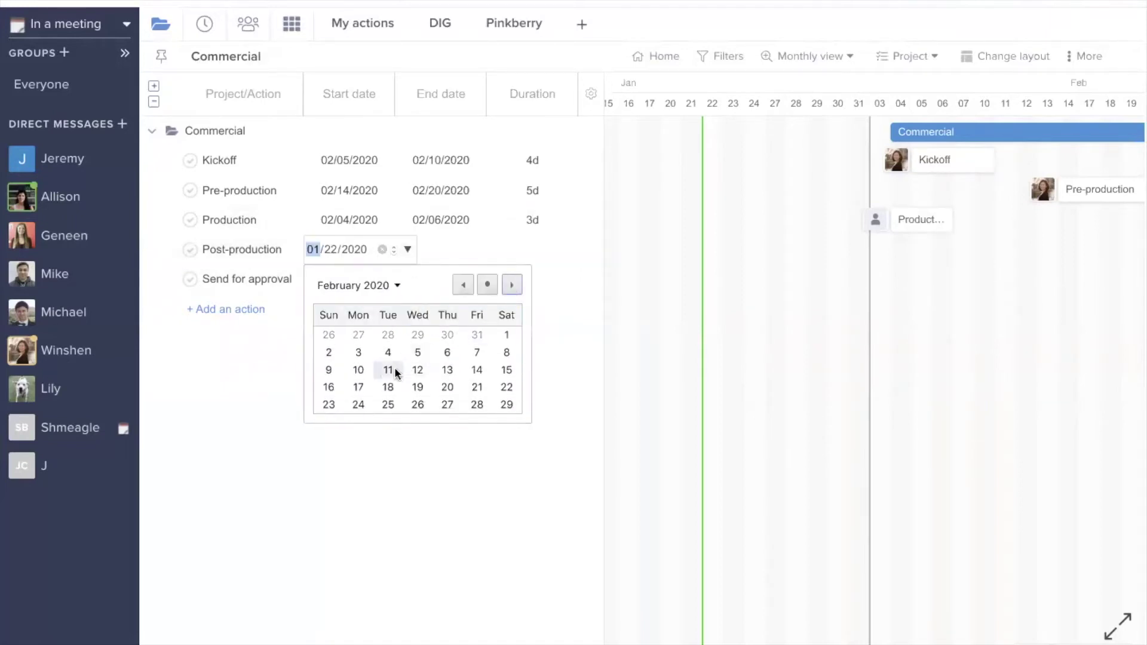
click(359, 371)
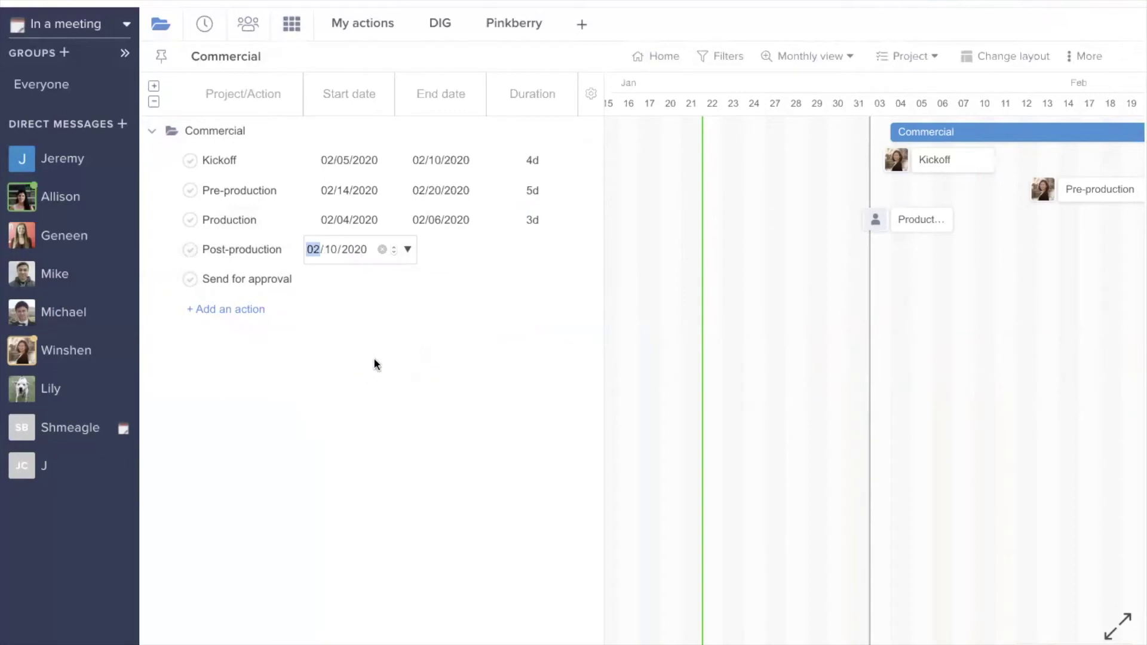
click(464, 256)
click(432, 256)
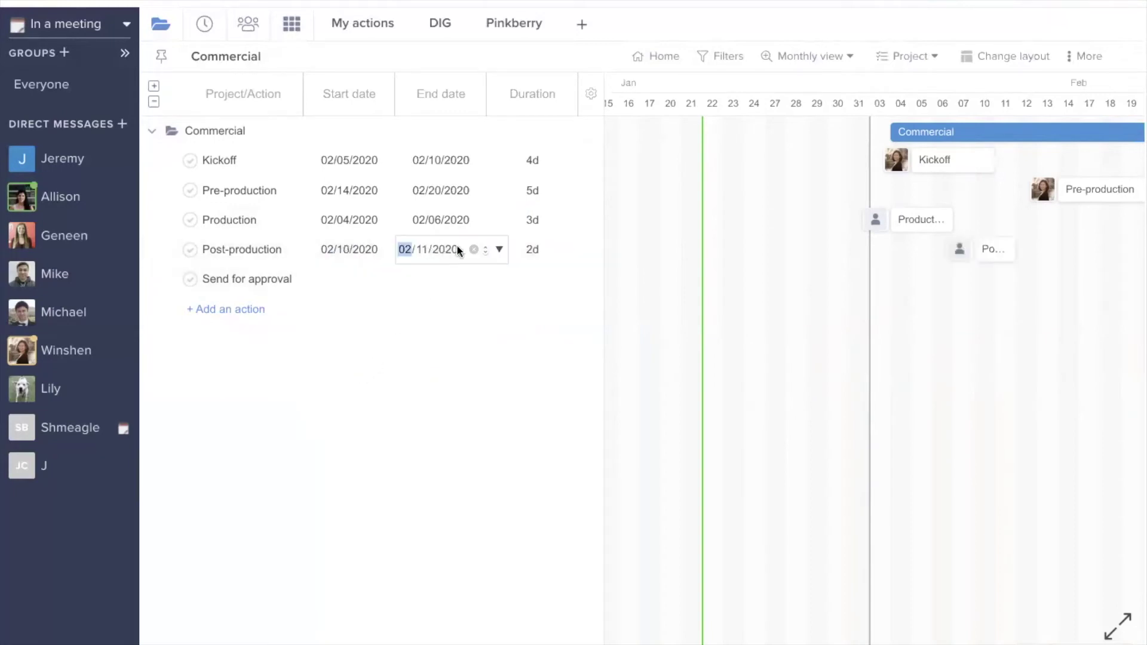
click(501, 251)
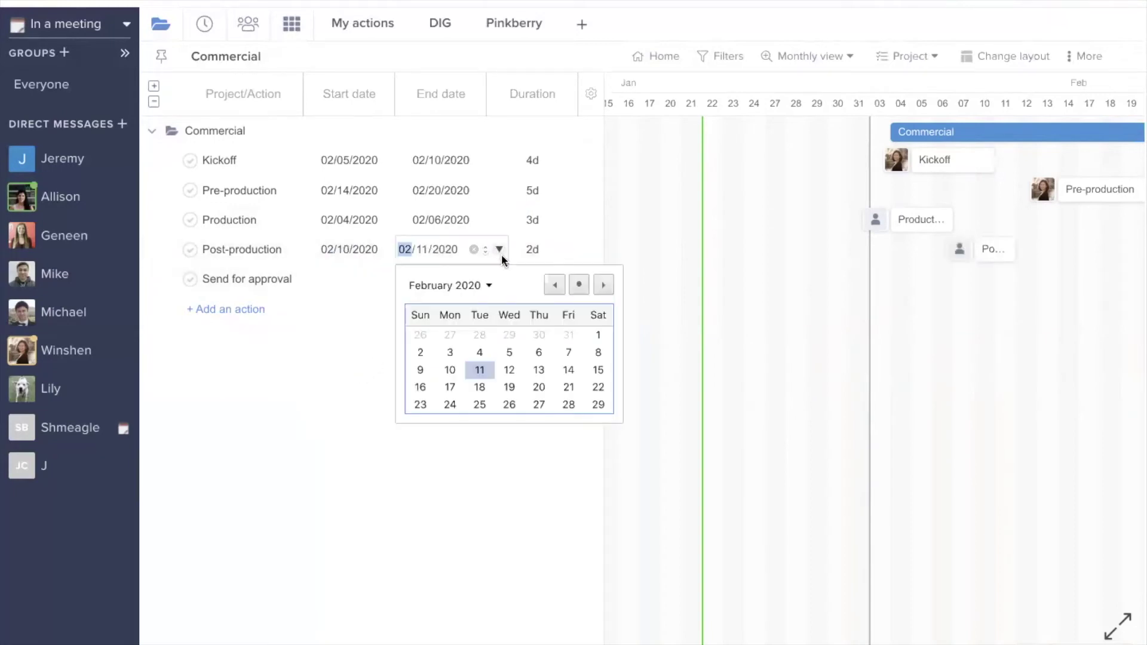
click(569, 371)
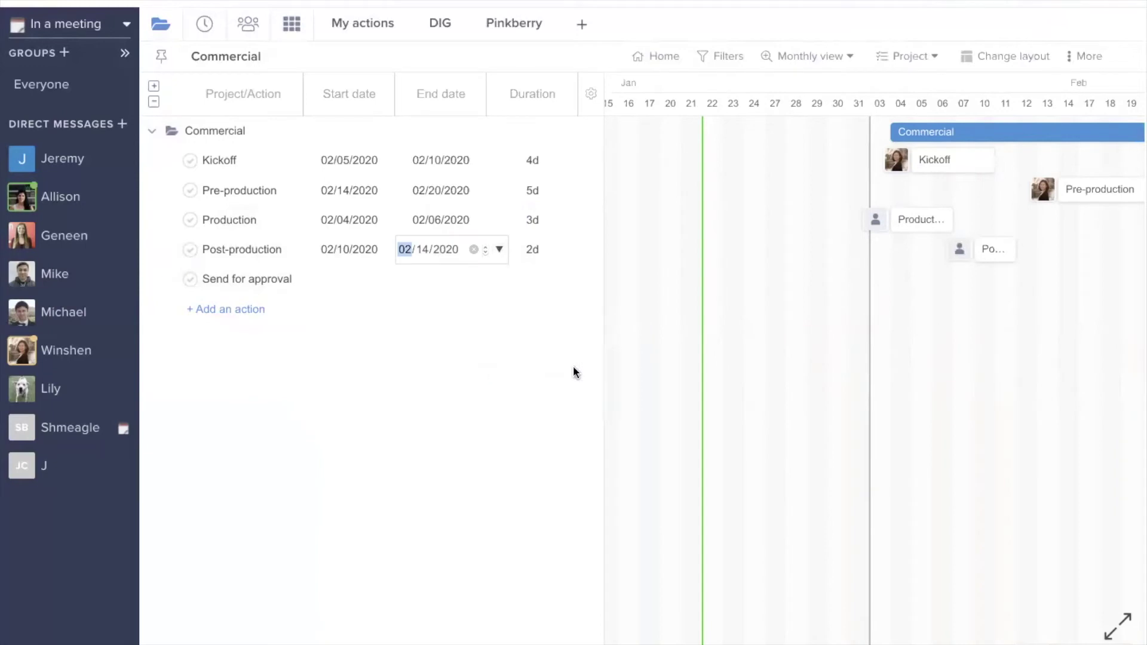
click(333, 280)
Step: Date the Send for approval action 21 February 2020
click(382, 281)
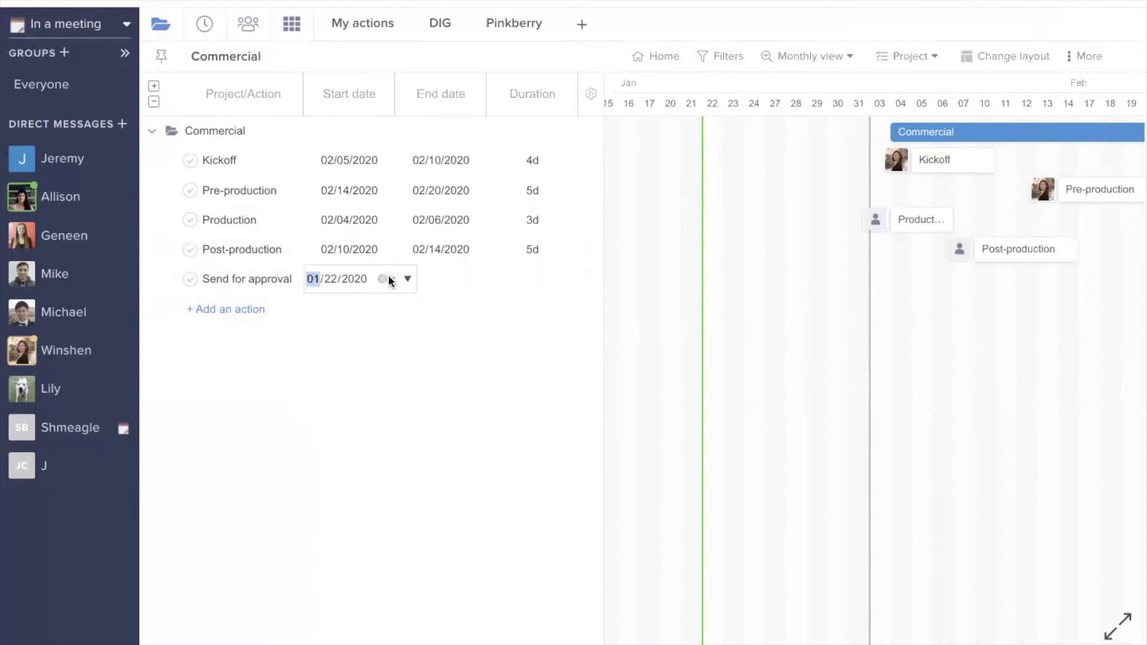
click(407, 281)
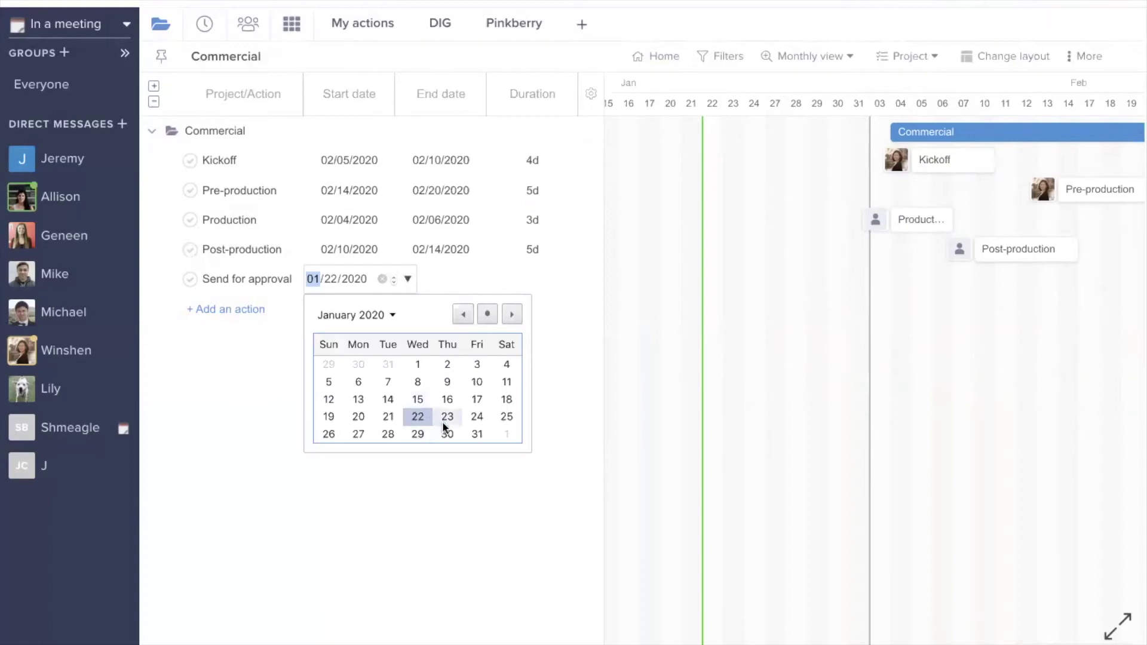
click(512, 314)
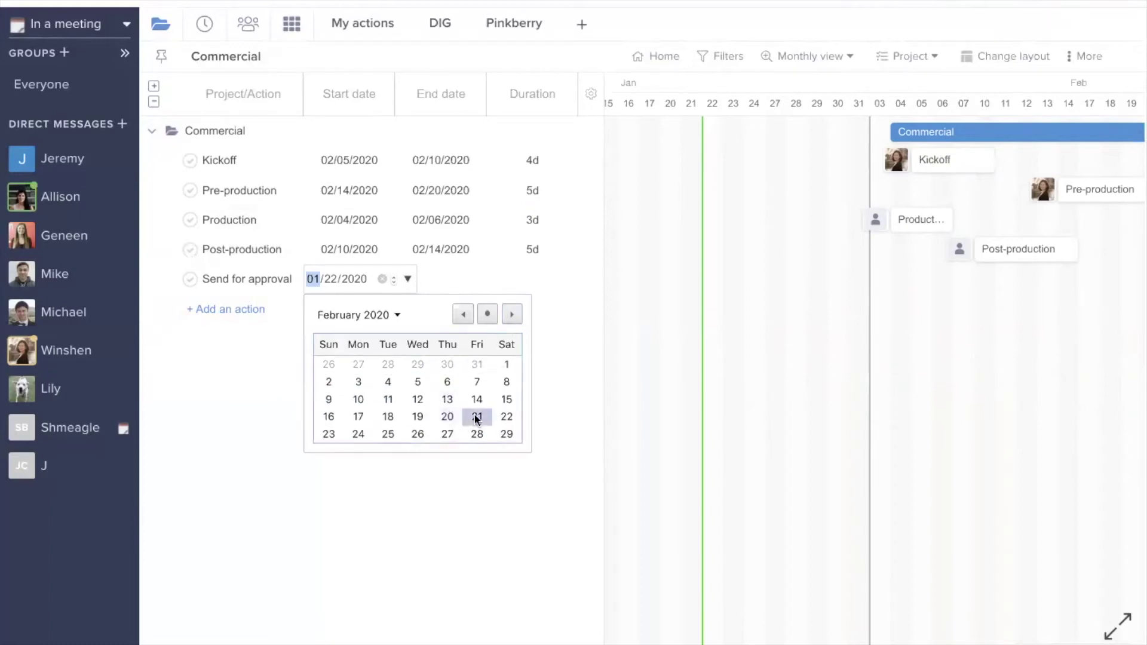
click(477, 418)
click(465, 279)
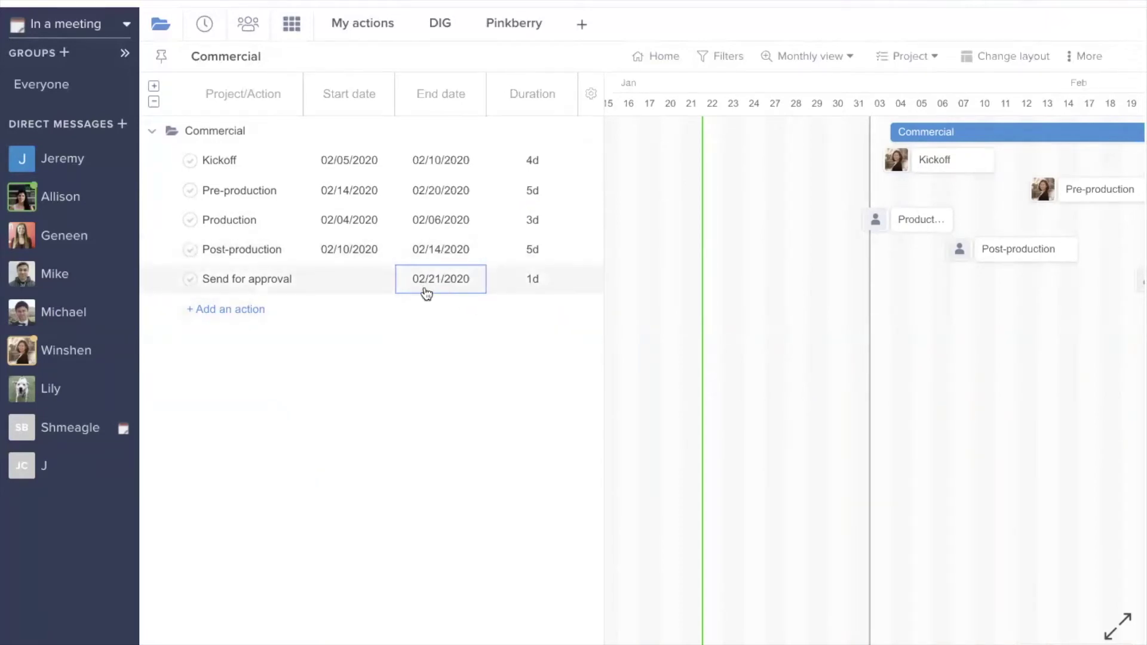
scroll(927, 356, right, 5)
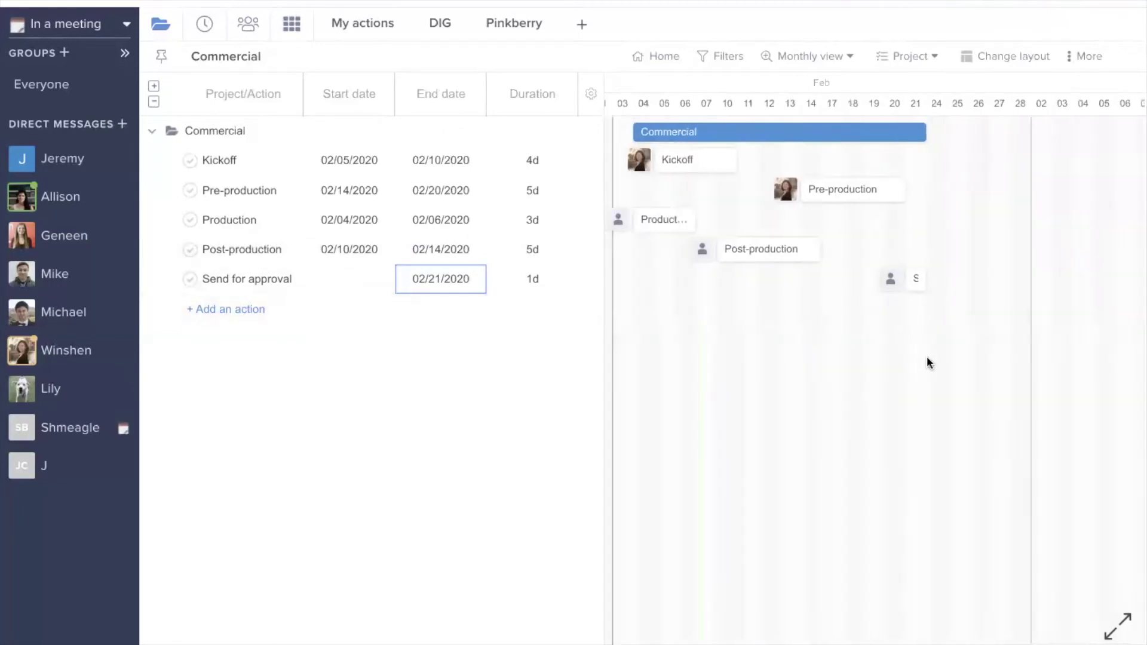
Step: Move Post-production to Feb 21–27 and Production to Feb 21–25, then show the filters
mouse_move(755, 255)
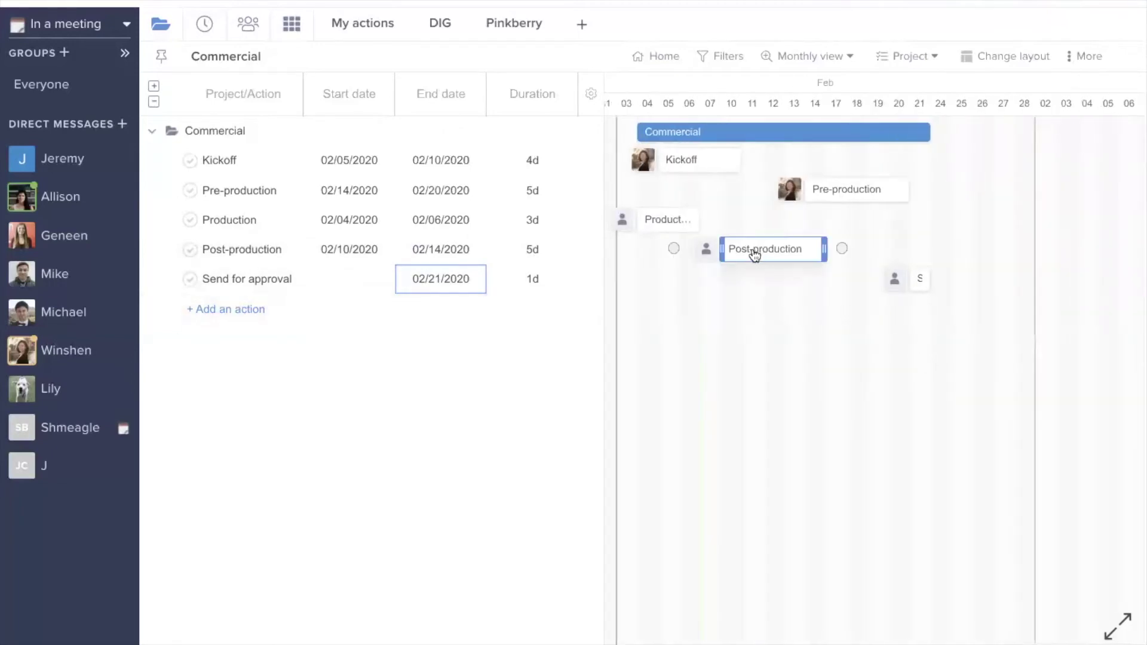
drag(758, 253, 952, 241)
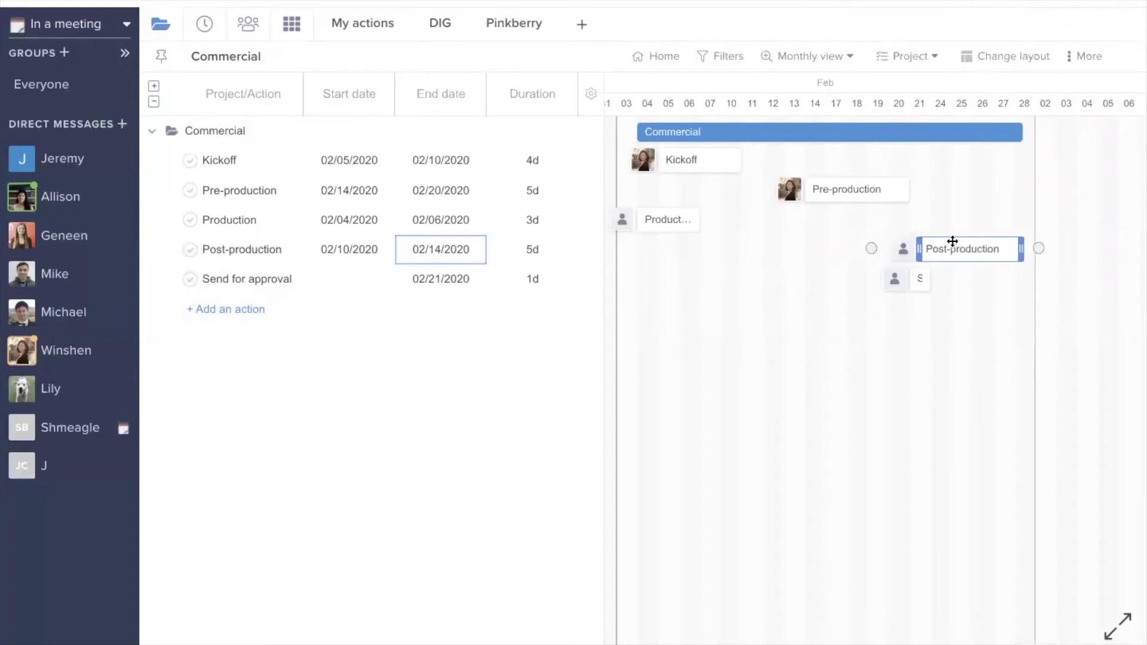
drag(661, 220, 919, 218)
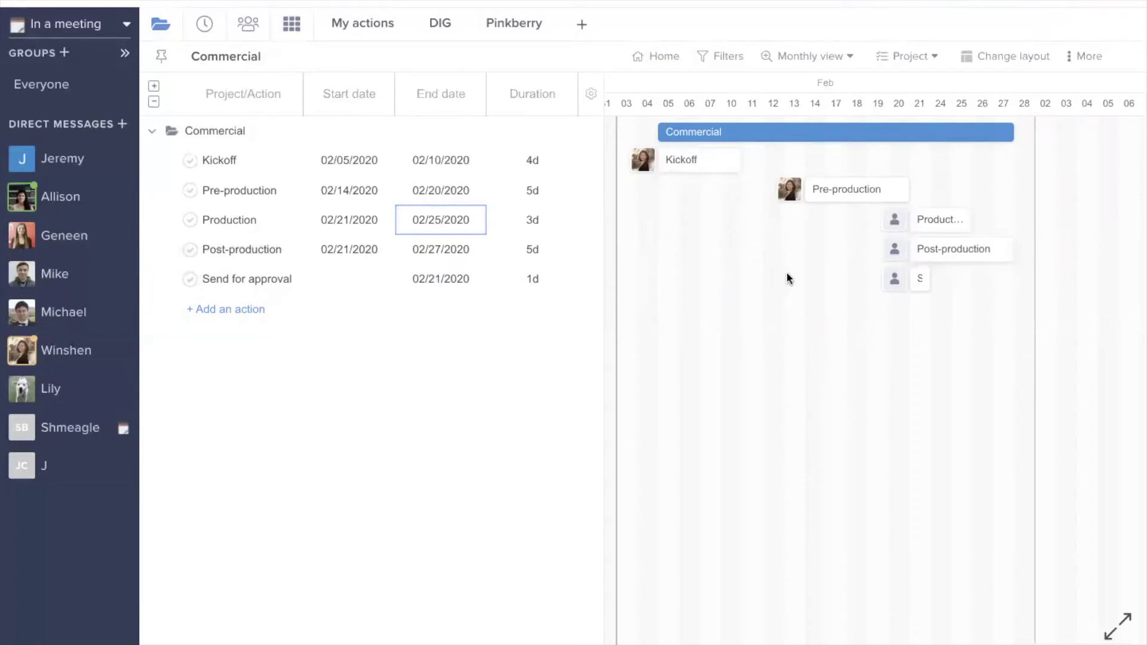
click(731, 65)
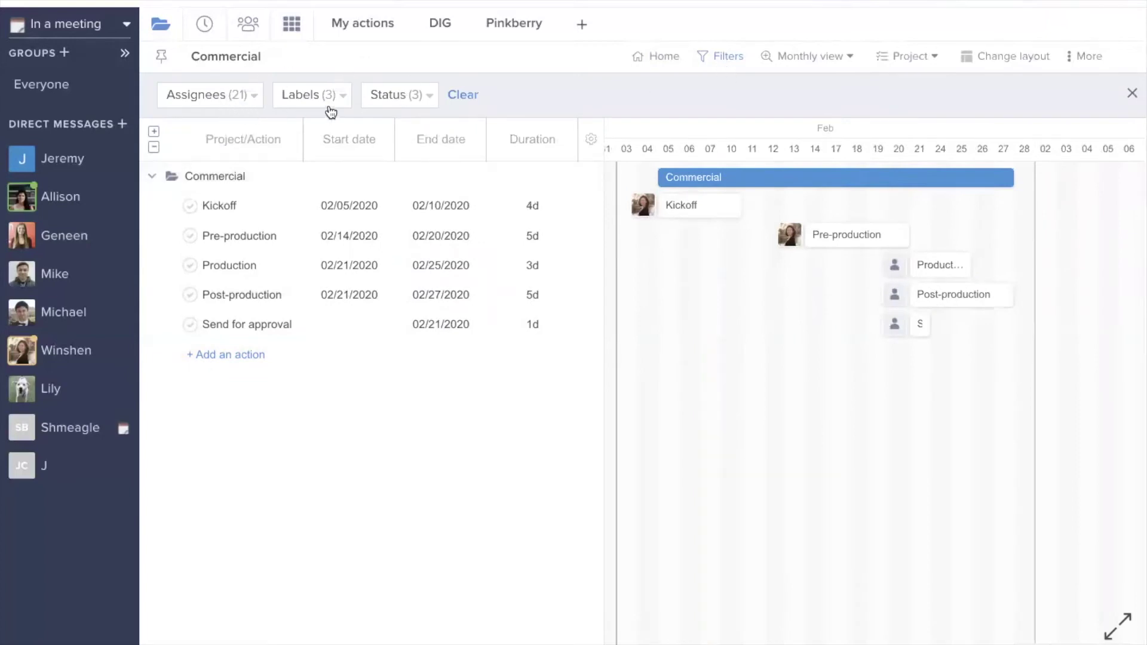
Step: Switch the timeline scale to Weekly, then Yearly view, keeping grouping by Project
click(840, 62)
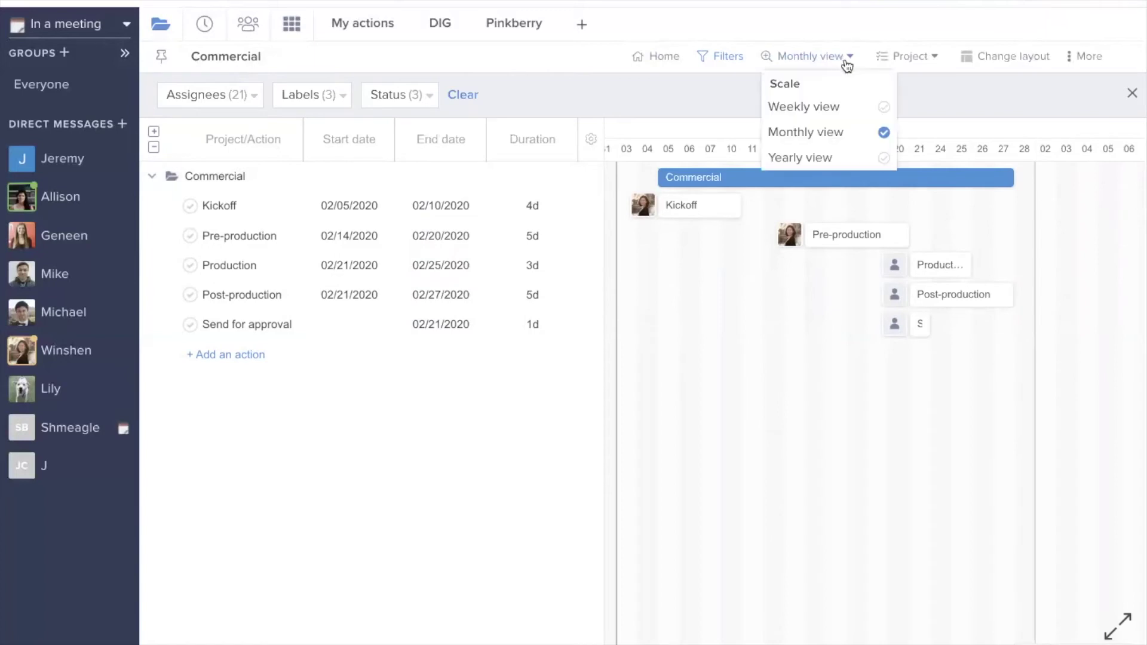
click(862, 111)
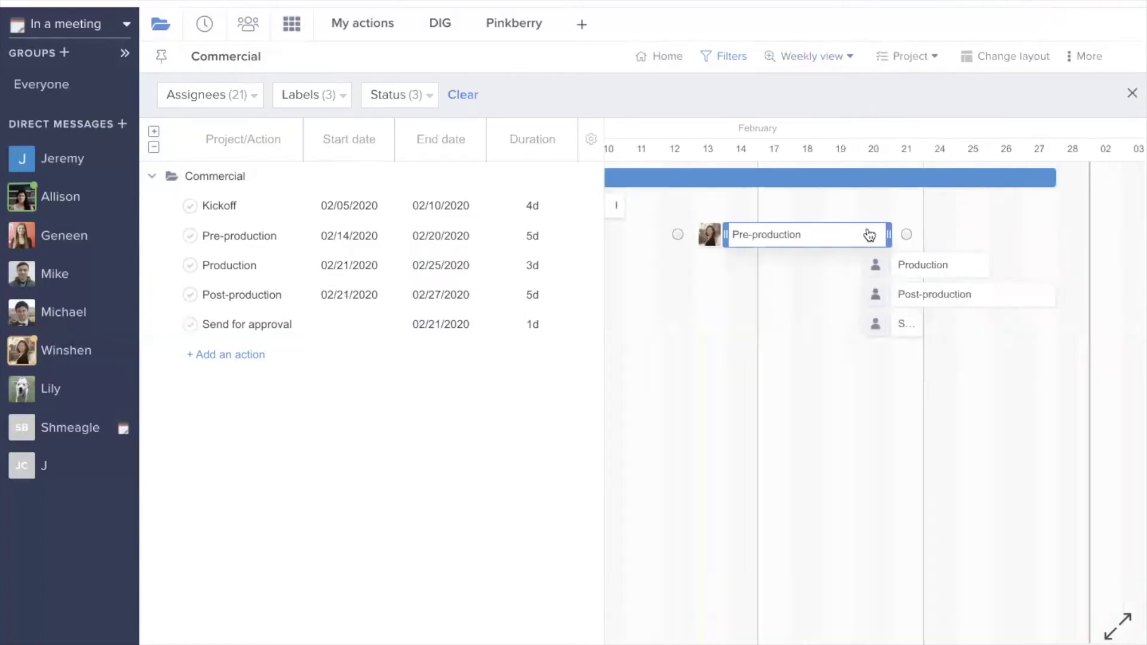
click(842, 57)
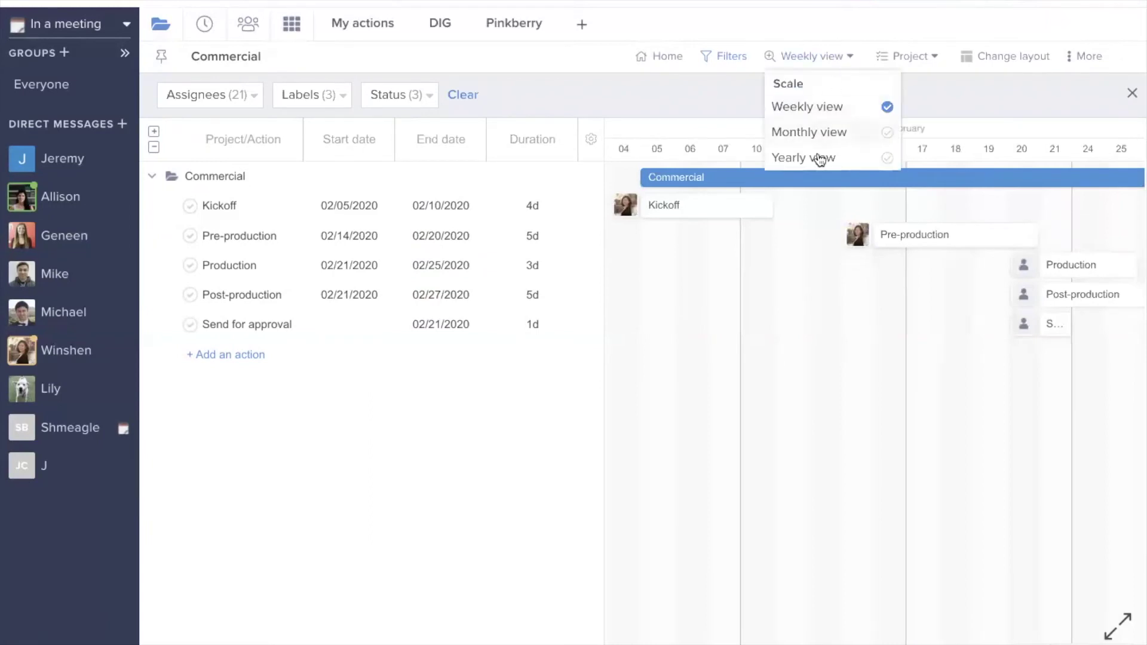
click(820, 159)
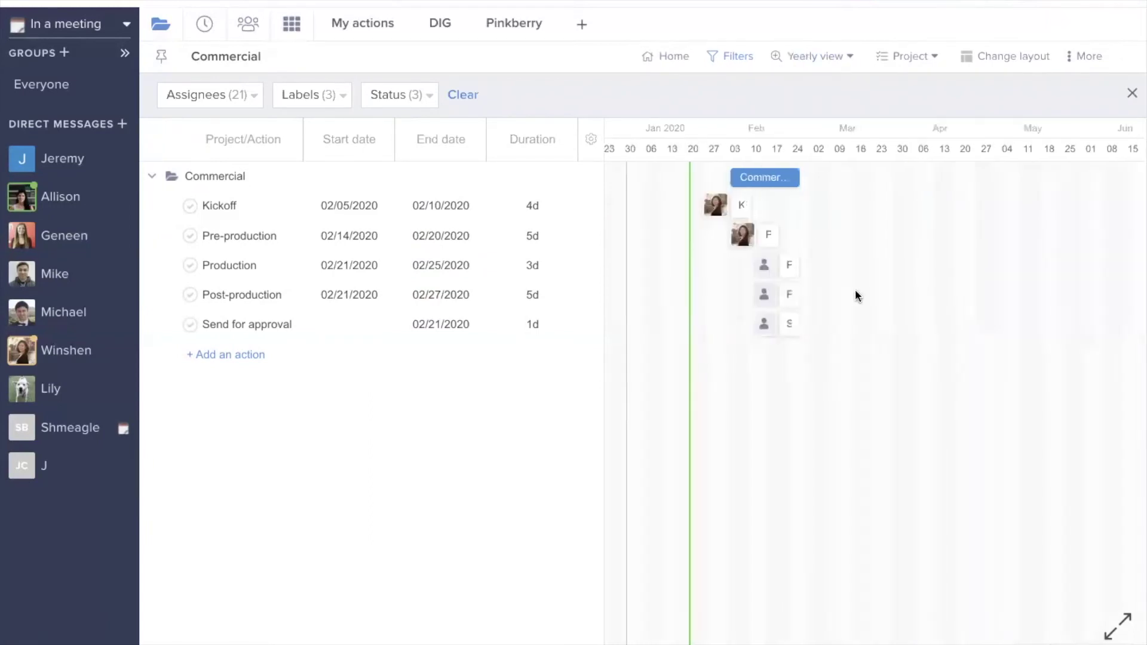
click(928, 60)
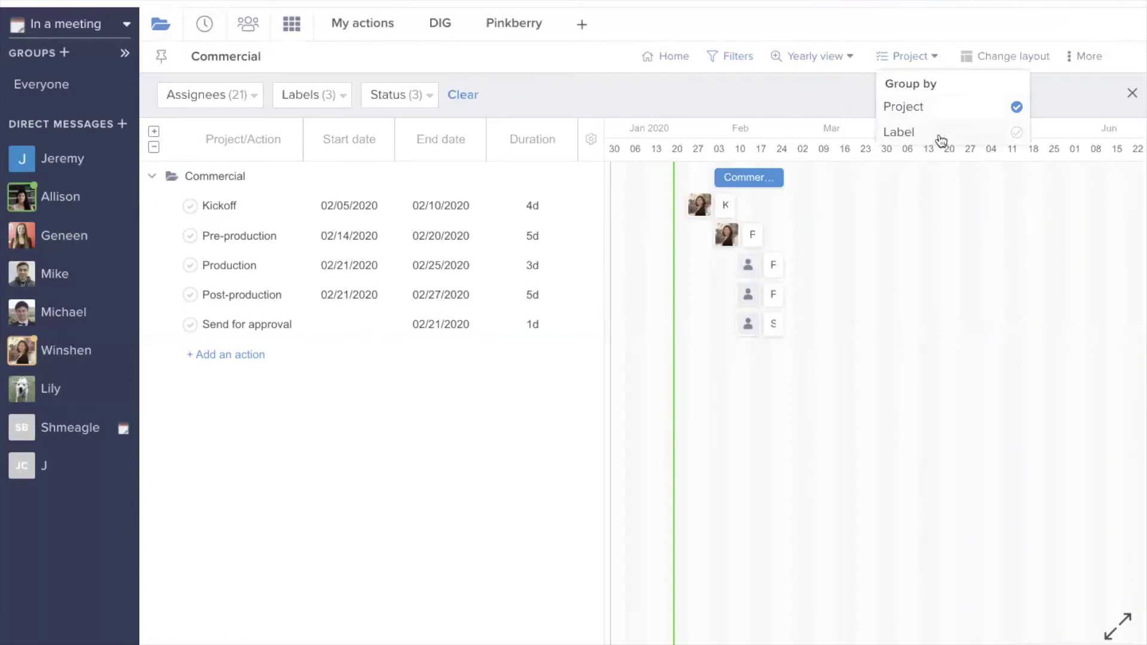
click(920, 109)
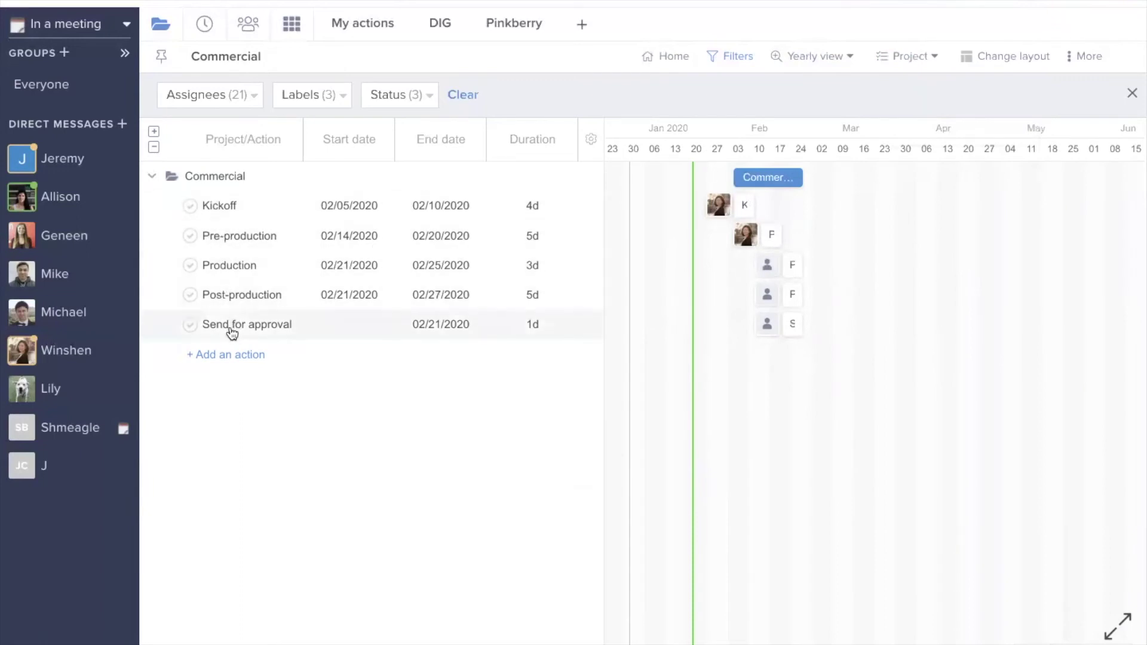
Step: Place Send for approval between Production and Post-production, then close the filter bar
drag(232, 333, 234, 291)
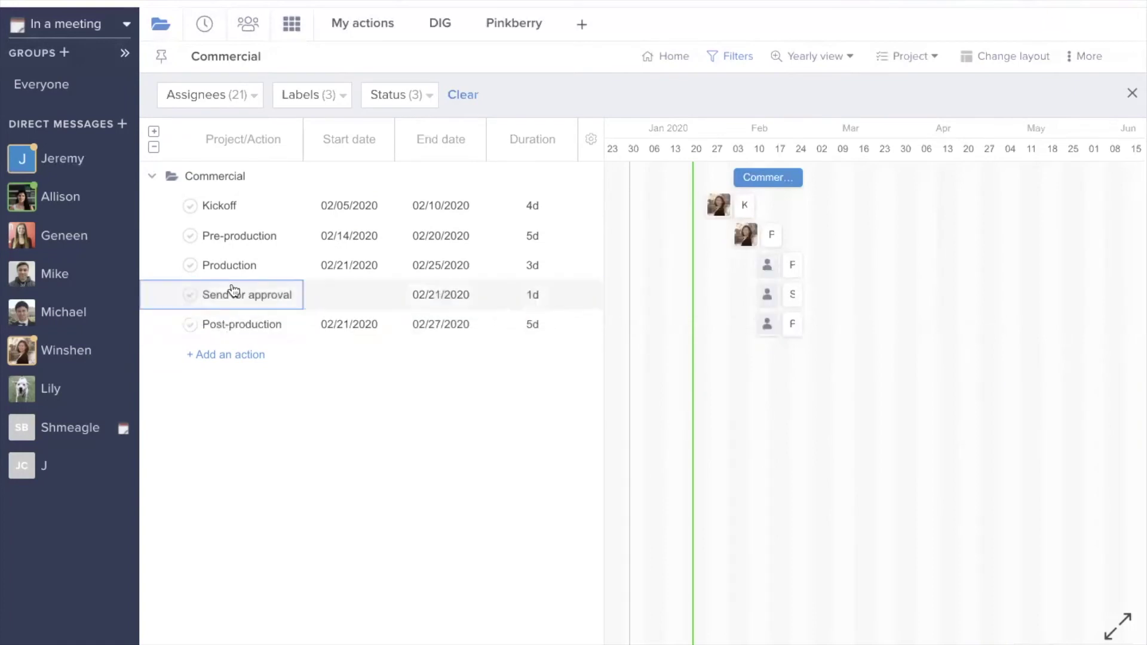
drag(228, 299, 238, 325)
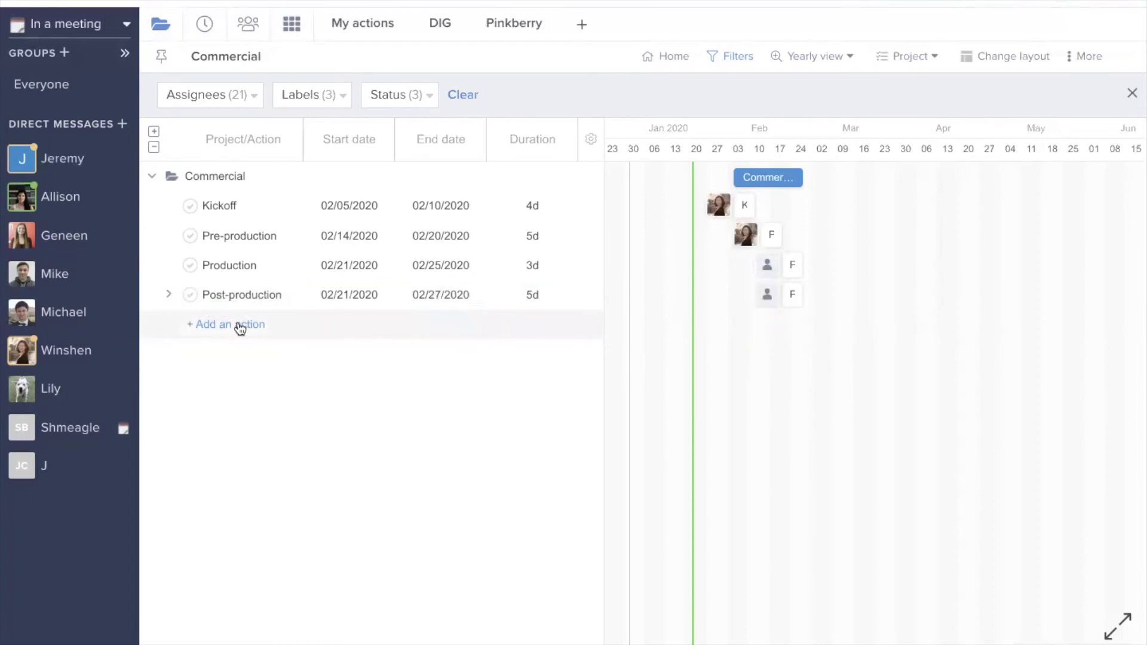
click(170, 297)
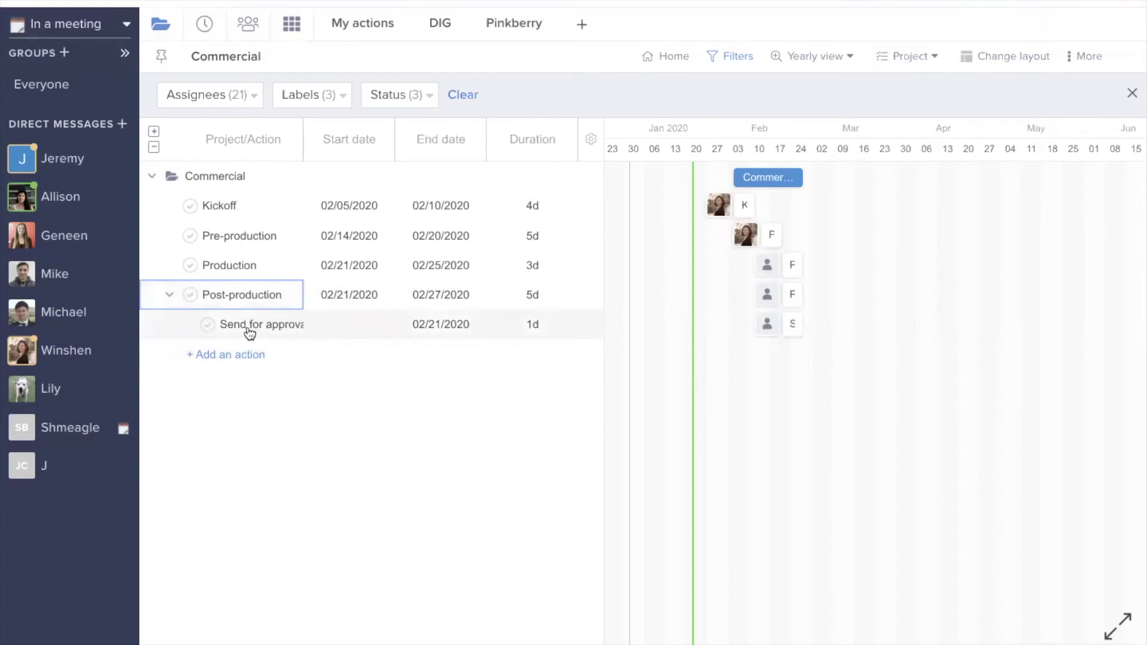
drag(249, 333, 243, 286)
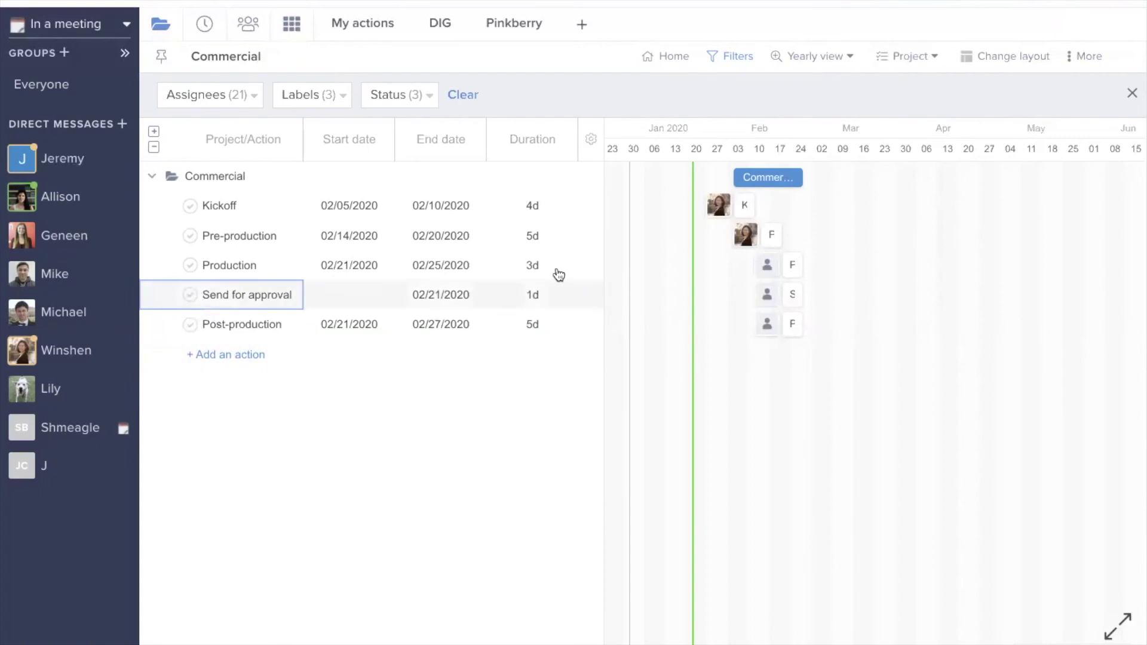
click(1132, 94)
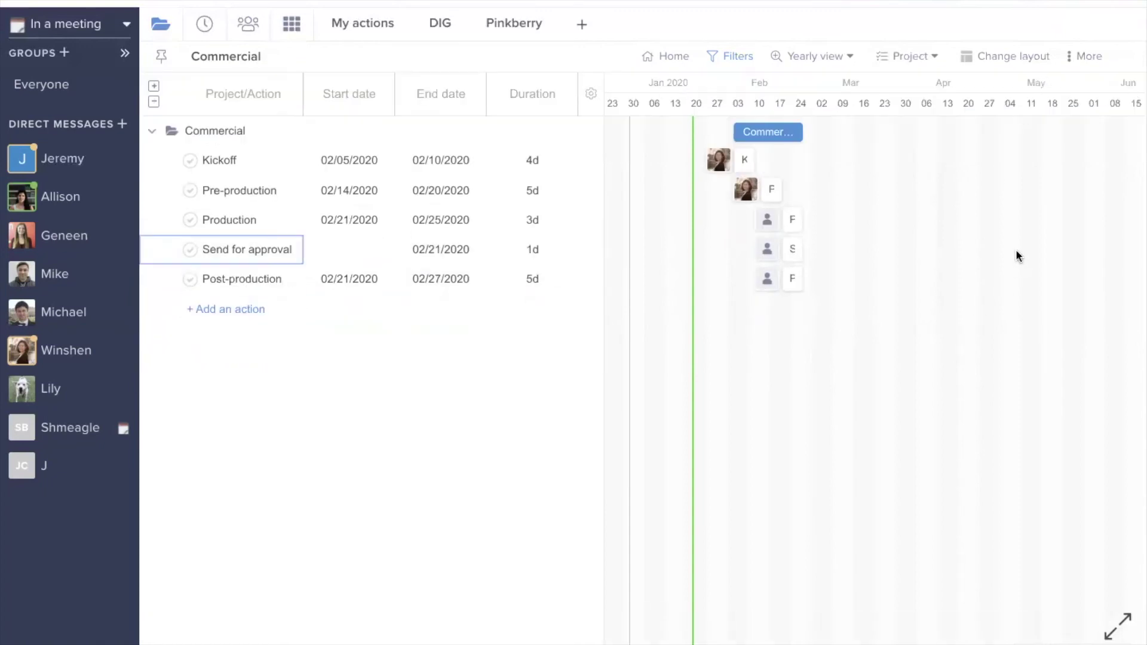
Step: Open the Export Commercial dialog from the More menu and choose PNG image
click(1075, 57)
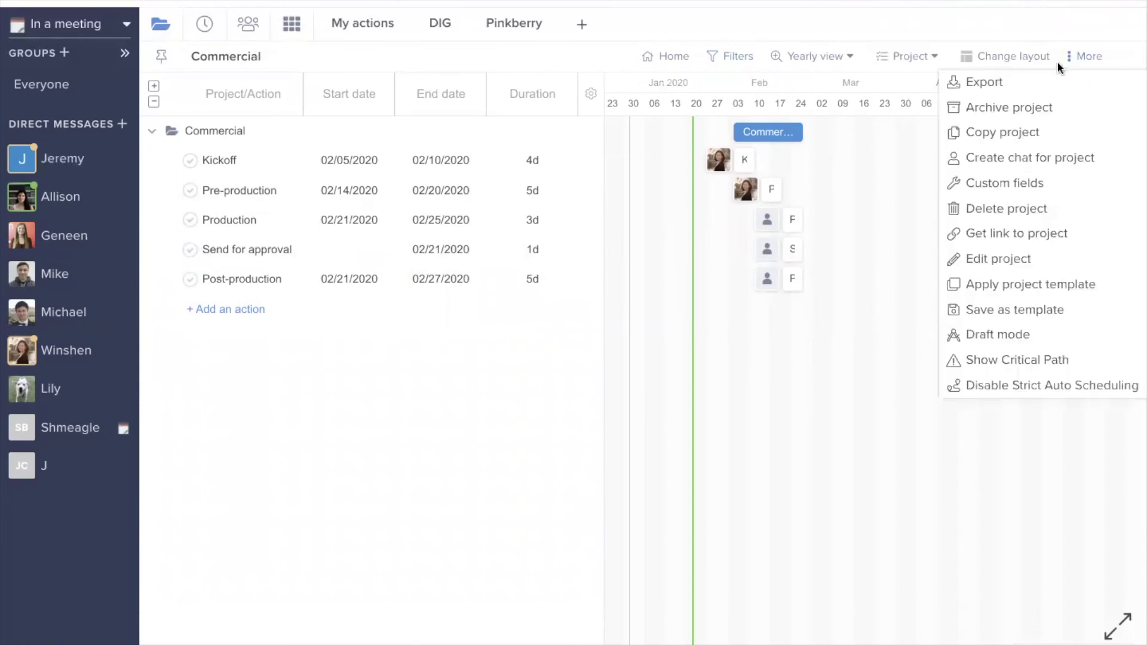
click(1001, 85)
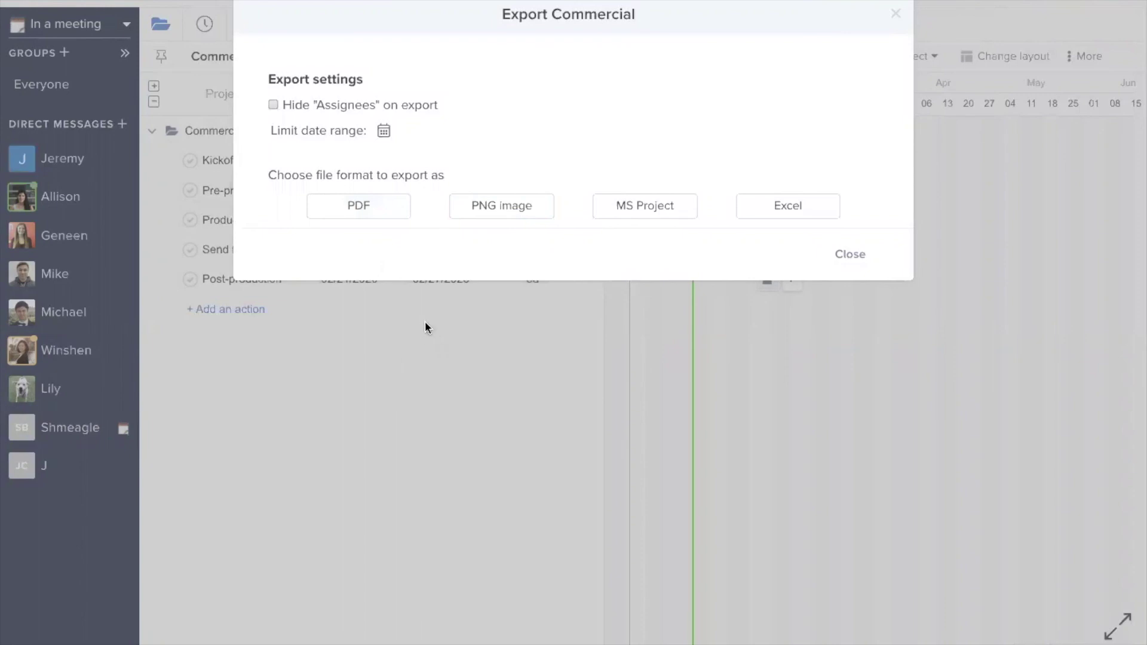
click(505, 213)
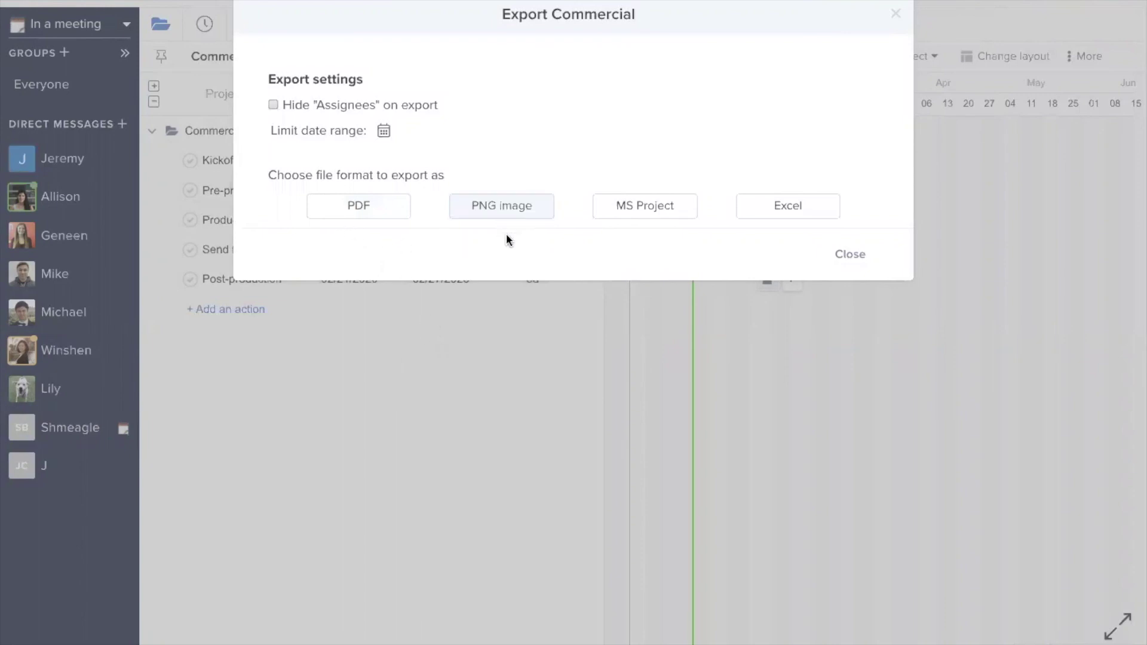